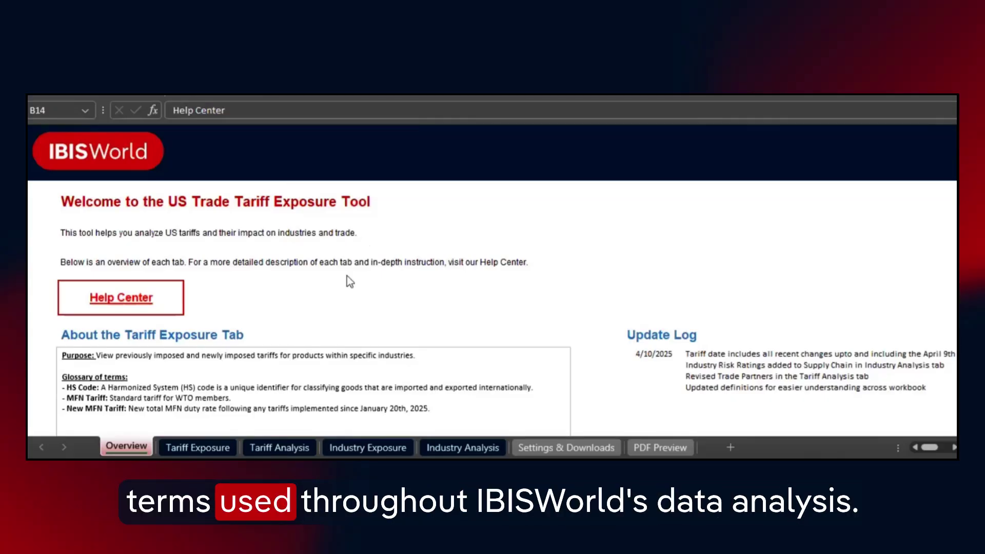
Skim the Overview sheet's tab descriptions, then go to the Tariff Exposure sheet
{"action": "scroll", "coordinate": [340, 286], "scroll_direction": "down", "scroll_amount": 2}
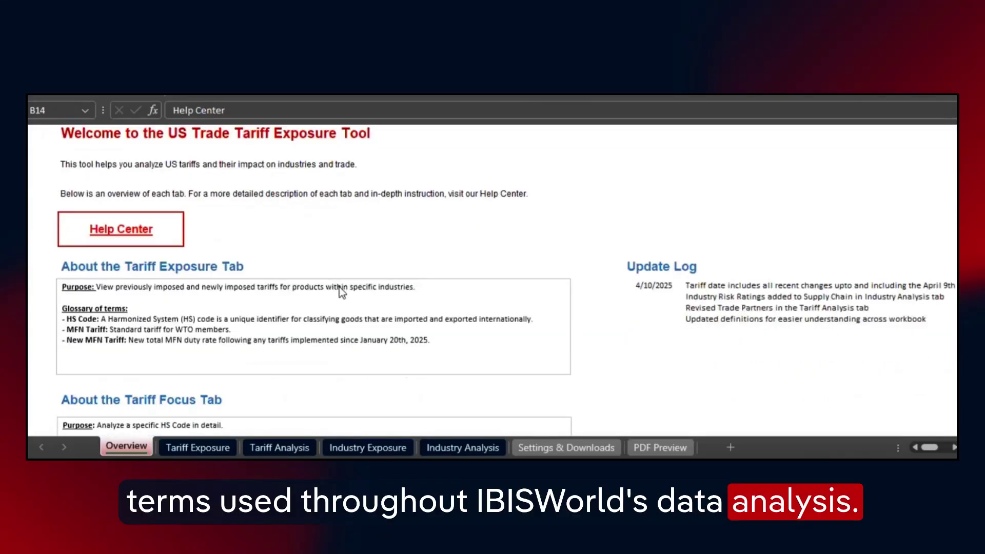
{"action": "scroll", "coordinate": [339, 289], "scroll_direction": "down", "scroll_amount": 5}
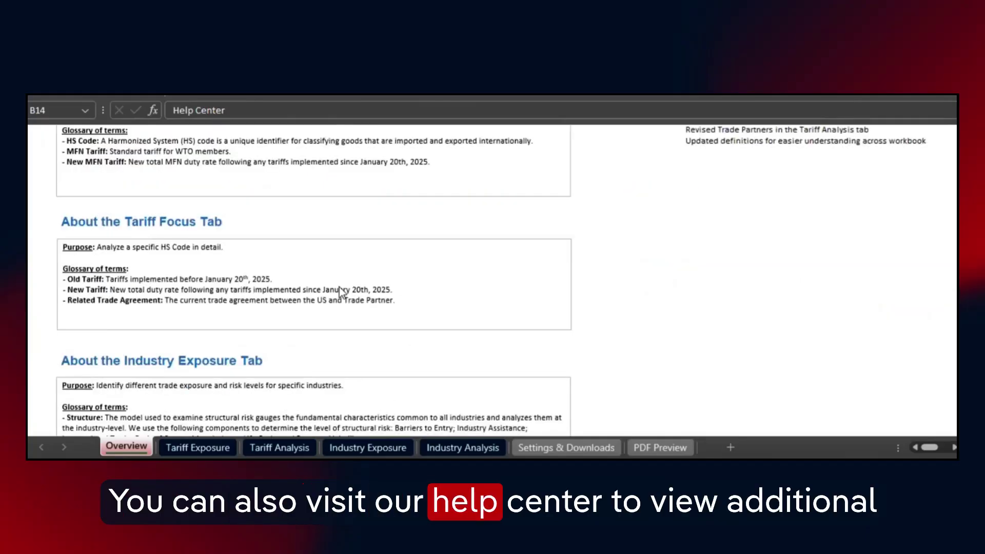
{"action": "scroll", "coordinate": [340, 287], "scroll_direction": "up", "scroll_amount": 10}
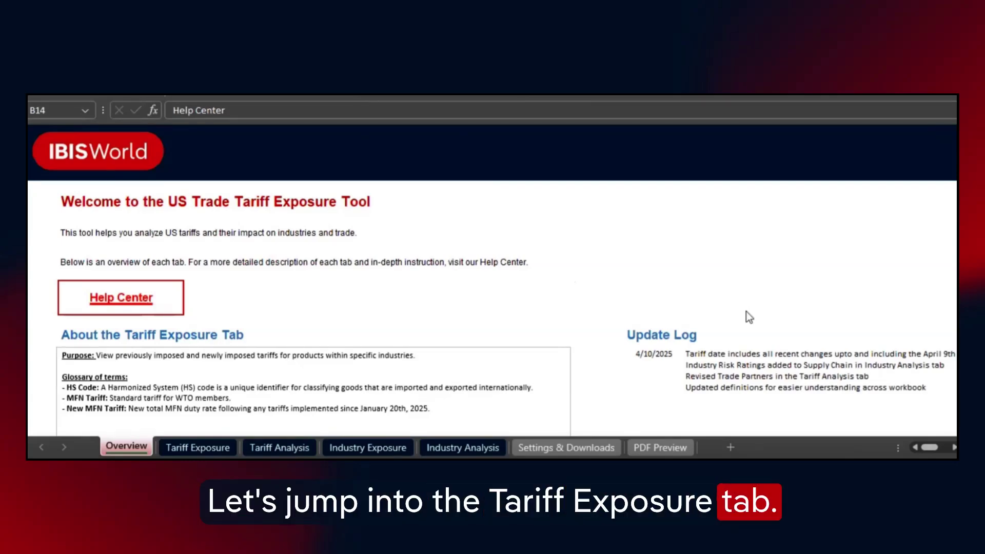
{"action": "left_click", "coordinate": [210, 449]}
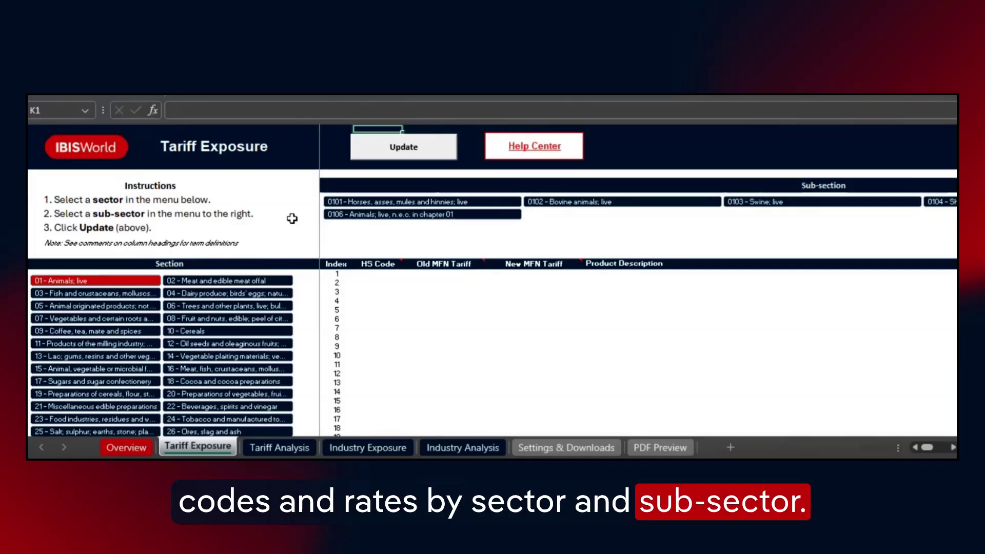
Filter Tariff Exposure to sector 85, sub-section 8501 motors and generators, then go to Tariff Analysis
{"action": "scroll", "coordinate": [181, 310], "scroll_direction": "down", "scroll_amount": 15}
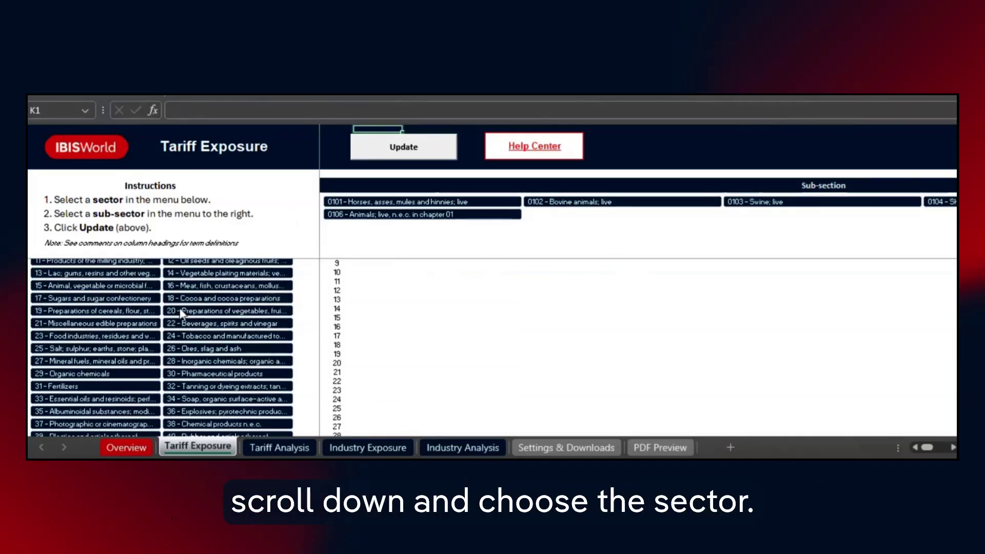
{"action": "scroll", "coordinate": [180, 310], "scroll_direction": "down", "scroll_amount": 2}
{"action": "left_click", "coordinate": [205, 331]}
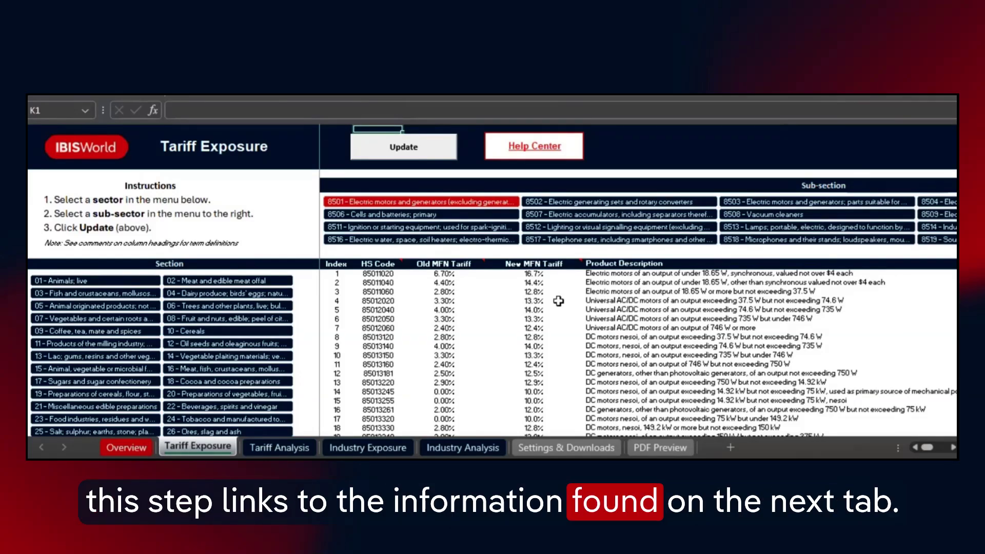
{"action": "left_click", "coordinate": [290, 445]}
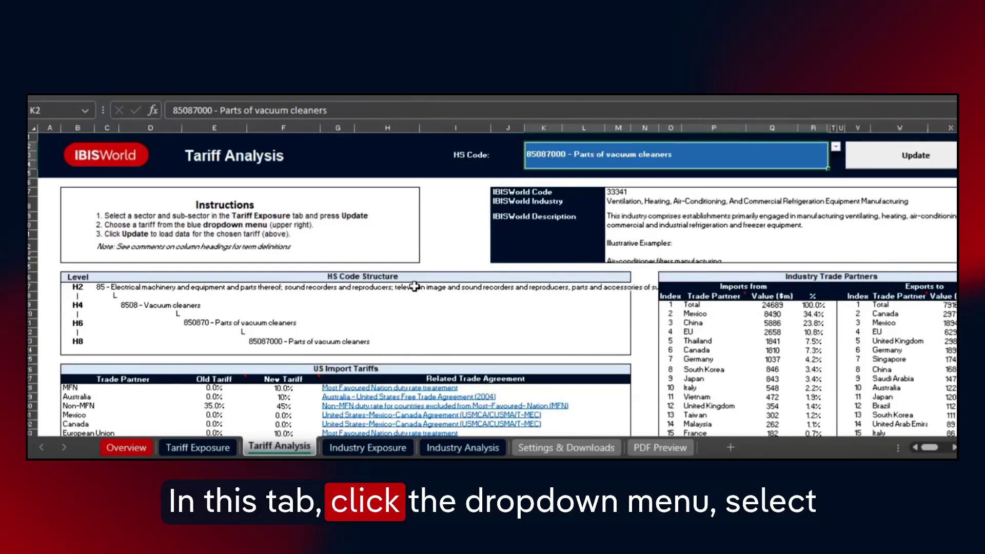
Choose HS code 85012060, universal AC/DC motors of 746 W or more, in K2
{"action": "left_click", "coordinate": [800, 154]}
{"action": "left_click", "coordinate": [834, 146]}
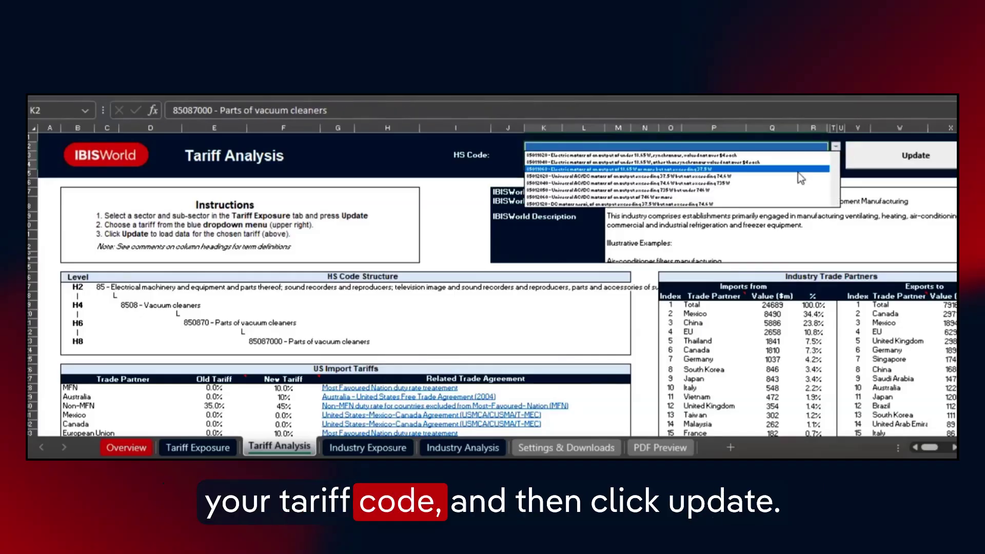
{"action": "left_click", "coordinate": [781, 198]}
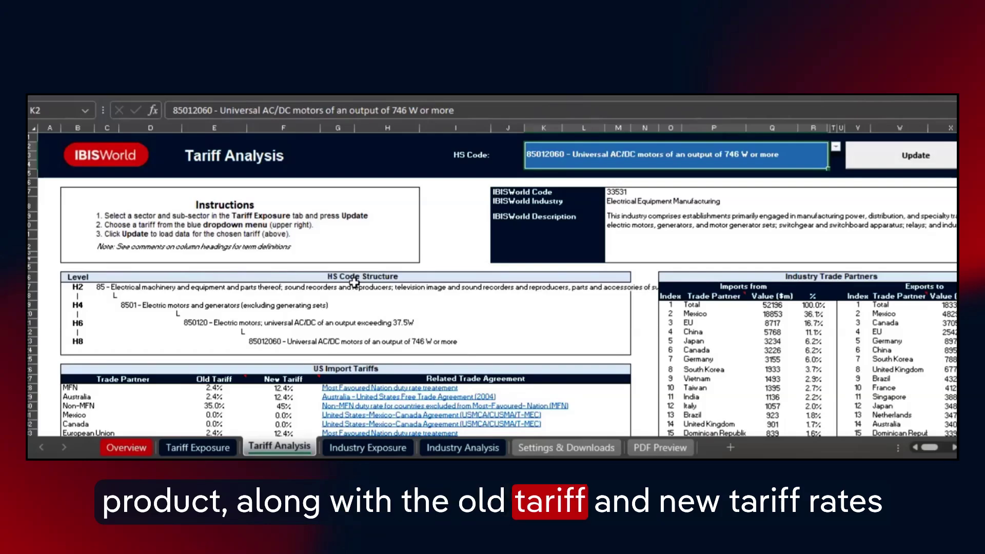
Review the resulting tariff and trade-partner tables, then go to the Industry Exposure sheet
{"action": "scroll", "coordinate": [354, 282], "scroll_direction": "down", "scroll_amount": 2}
{"action": "scroll", "coordinate": [354, 282], "scroll_direction": "down", "scroll_amount": 3}
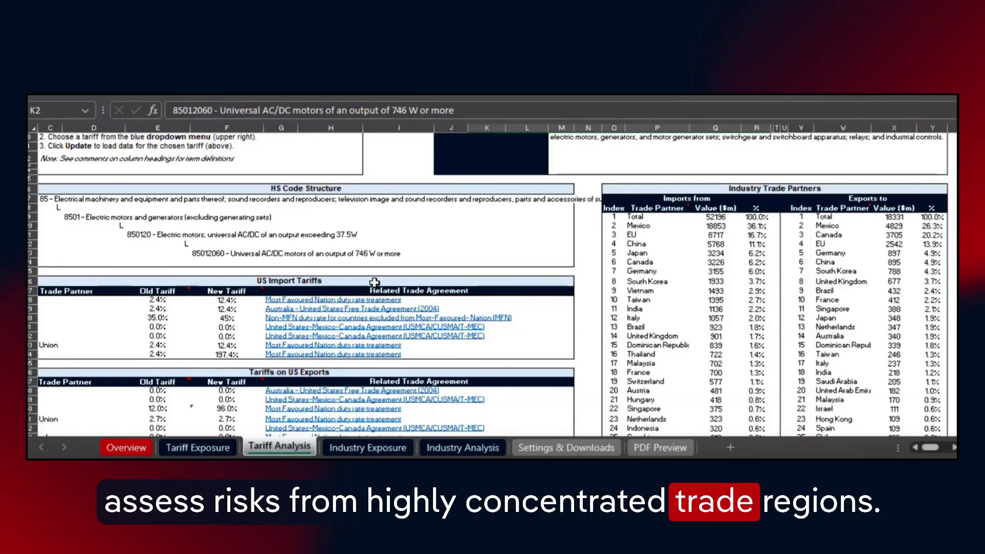
{"action": "left_click", "coordinate": [367, 445]}
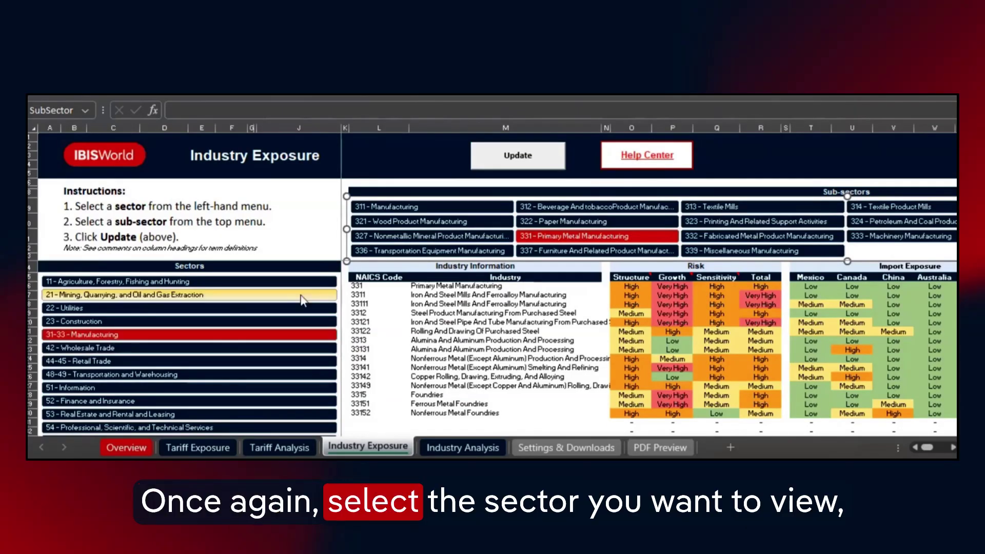
Filter Industry Exposure to subsector 331 Primary Metal Manufacturing, view import/export columns, then go to Industry Analysis
{"action": "left_click", "coordinate": [404, 223]}
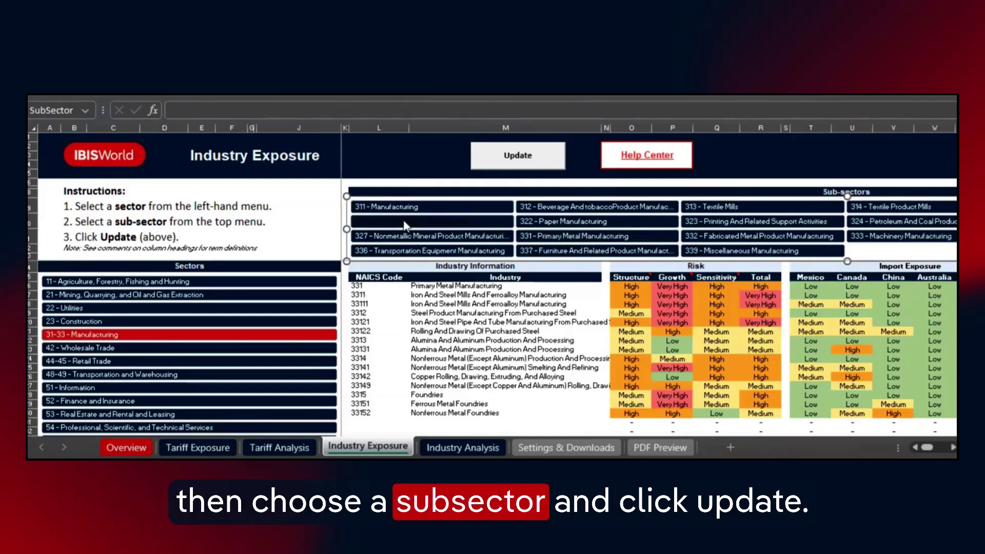
{"action": "left_click", "coordinate": [515, 159]}
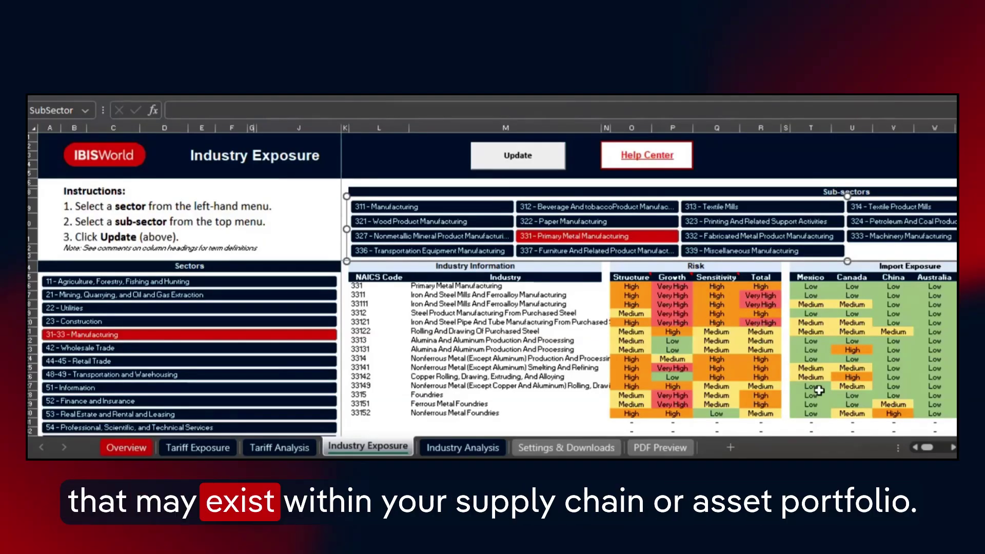
{"action": "left_click", "coordinate": [951, 448]}
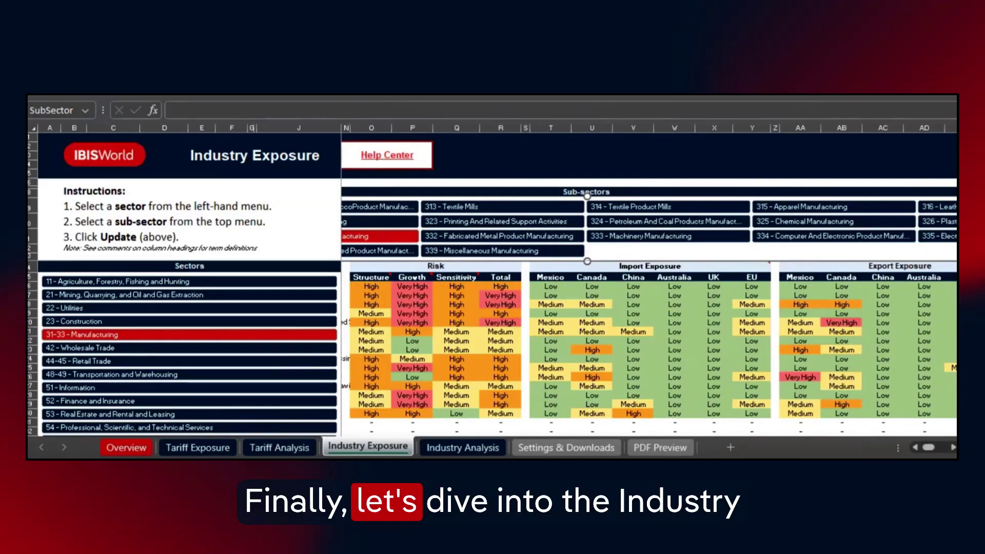
{"action": "left_click", "coordinate": [464, 448]}
{"action": "scroll", "coordinate": [433, 390], "scroll_direction": "up", "scroll_amount": 5}
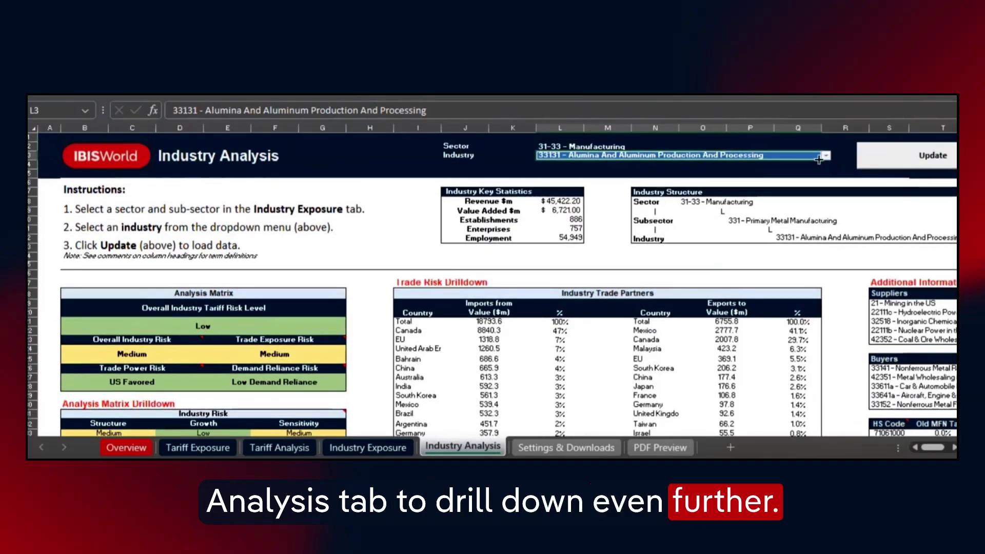
{"action": "left_click", "coordinate": [825, 156]}
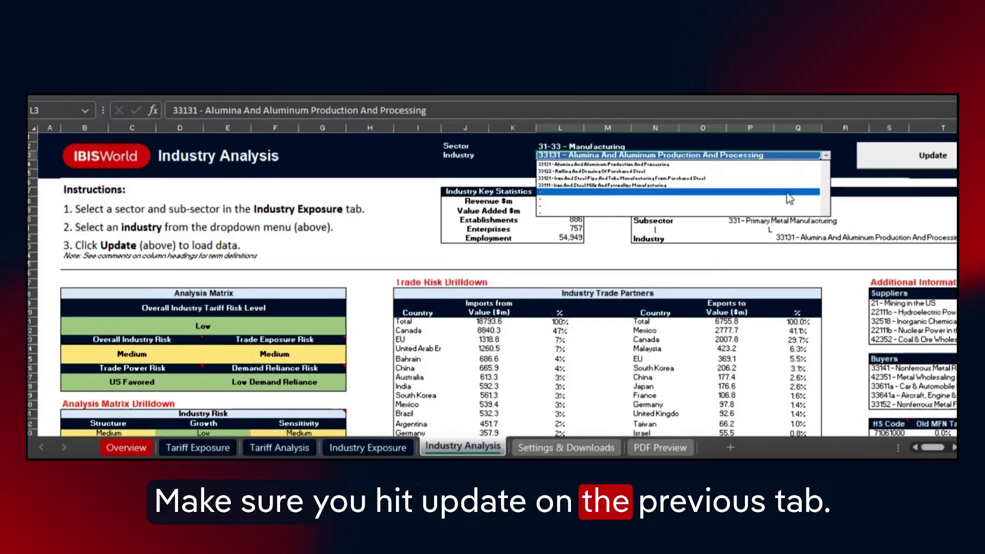
{"action": "left_click", "coordinate": [783, 165]}
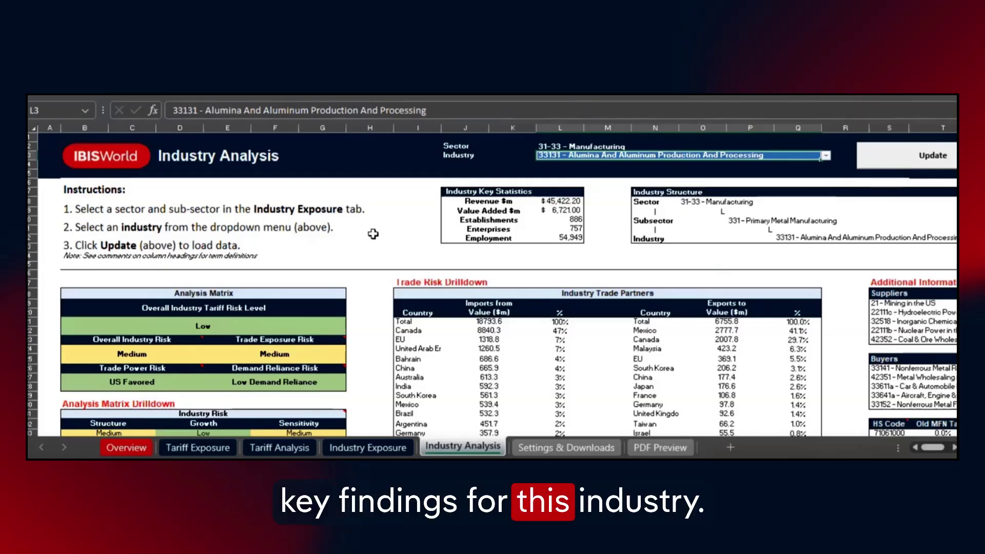
{"action": "scroll", "coordinate": [373, 234], "scroll_direction": "down", "scroll_amount": 4}
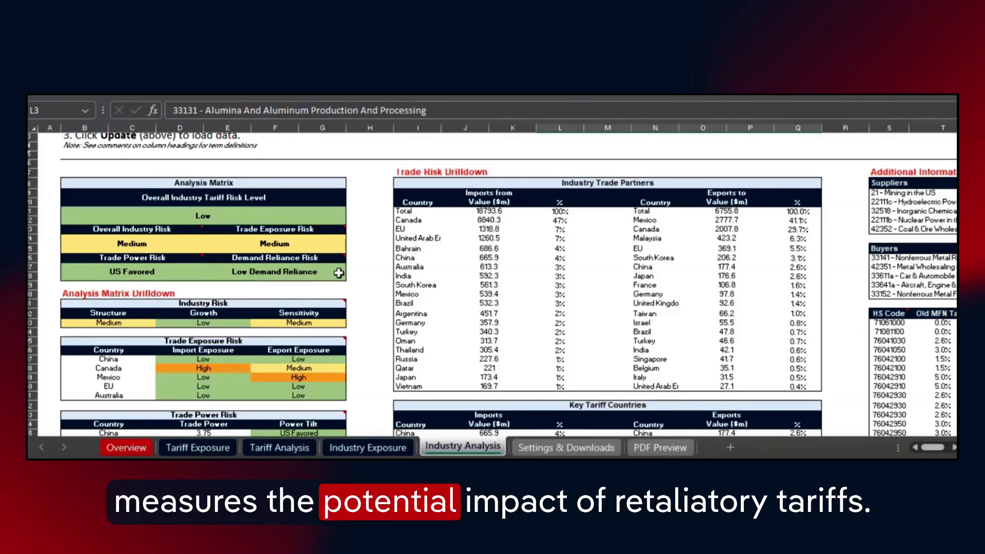
{"action": "scroll", "coordinate": [338, 273], "scroll_direction": "down", "scroll_amount": 1}
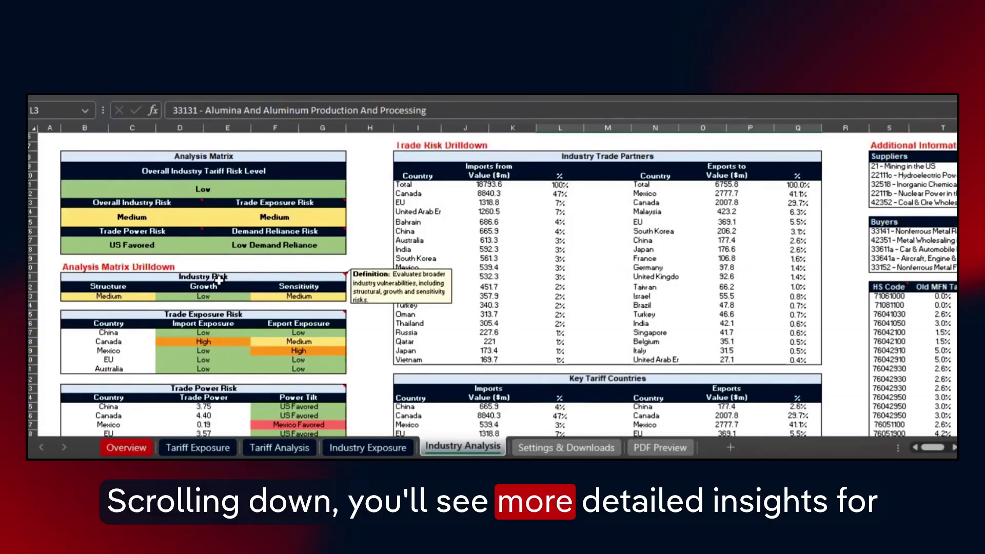
{"action": "scroll", "coordinate": [220, 280], "scroll_direction": "down", "scroll_amount": 1}
{"action": "scroll", "coordinate": [219, 280], "scroll_direction": "down", "scroll_amount": 2}
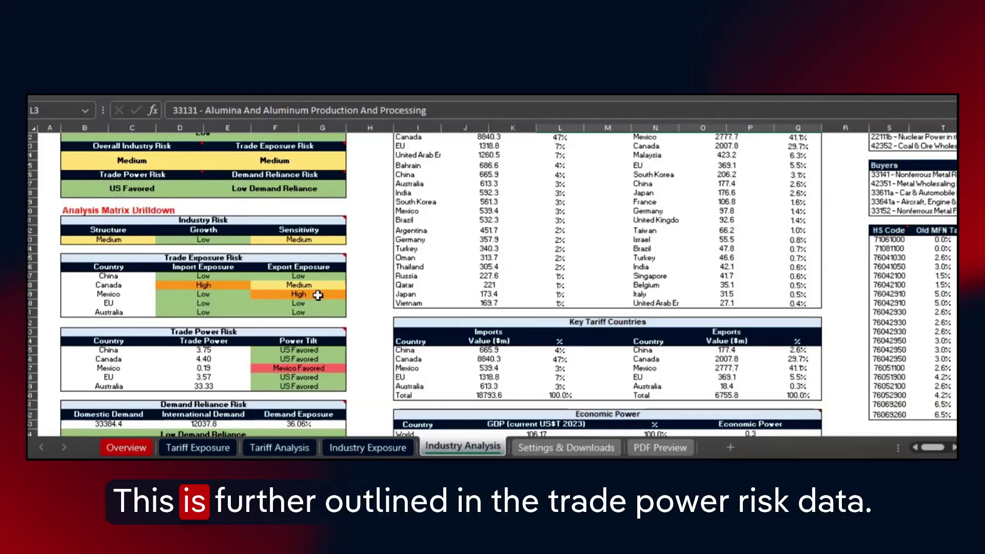
{"action": "scroll", "coordinate": [276, 288], "scroll_direction": "down", "scroll_amount": 1}
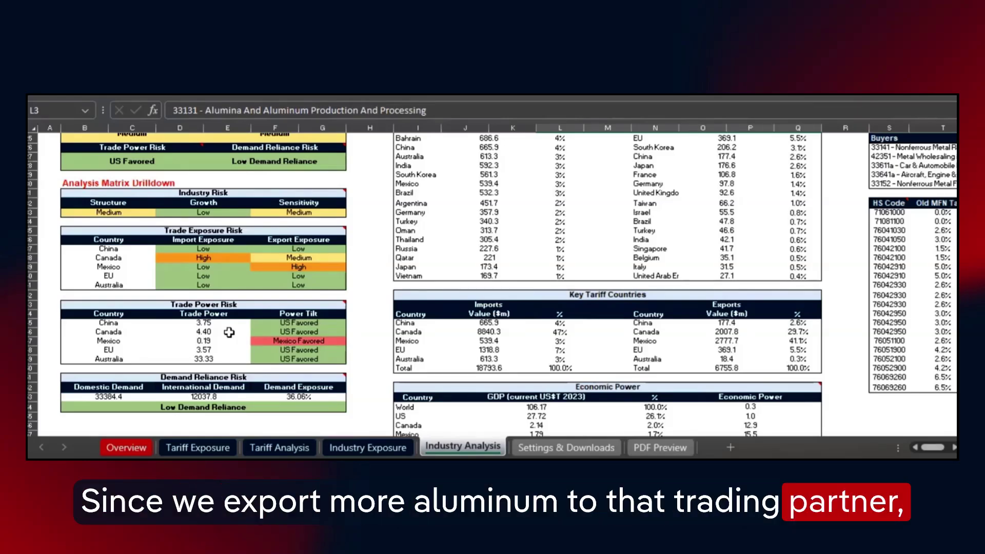
{"action": "scroll", "coordinate": [228, 332], "scroll_direction": "up", "scroll_amount": 4}
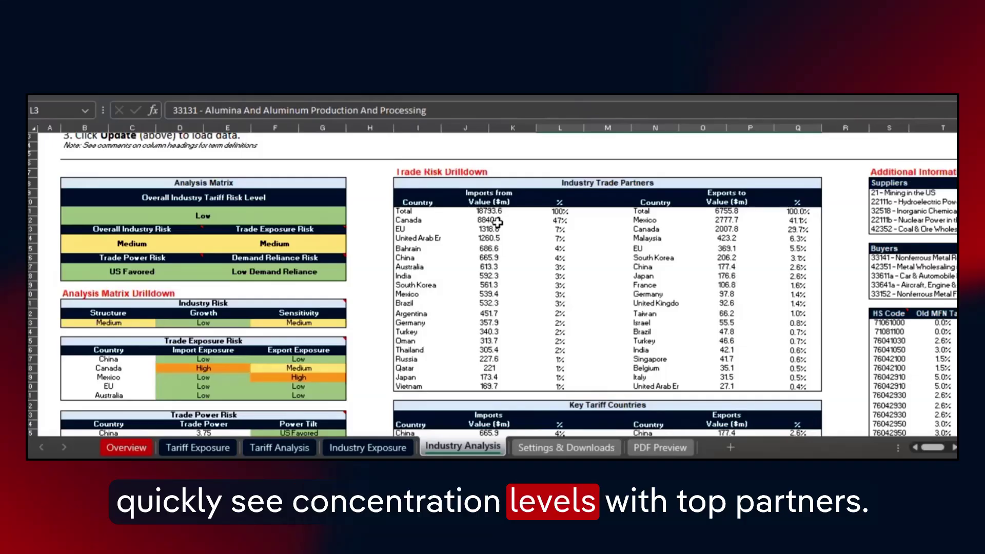
{"action": "scroll", "coordinate": [497, 221], "scroll_direction": "down", "scroll_amount": 6}
{"action": "scroll", "coordinate": [497, 222], "scroll_direction": "right", "scroll_amount": 4}
{"action": "scroll", "coordinate": [492, 280], "scroll_direction": "up", "scroll_amount": 7}
{"action": "scroll", "coordinate": [492, 280], "scroll_direction": "right", "scroll_amount": 2}
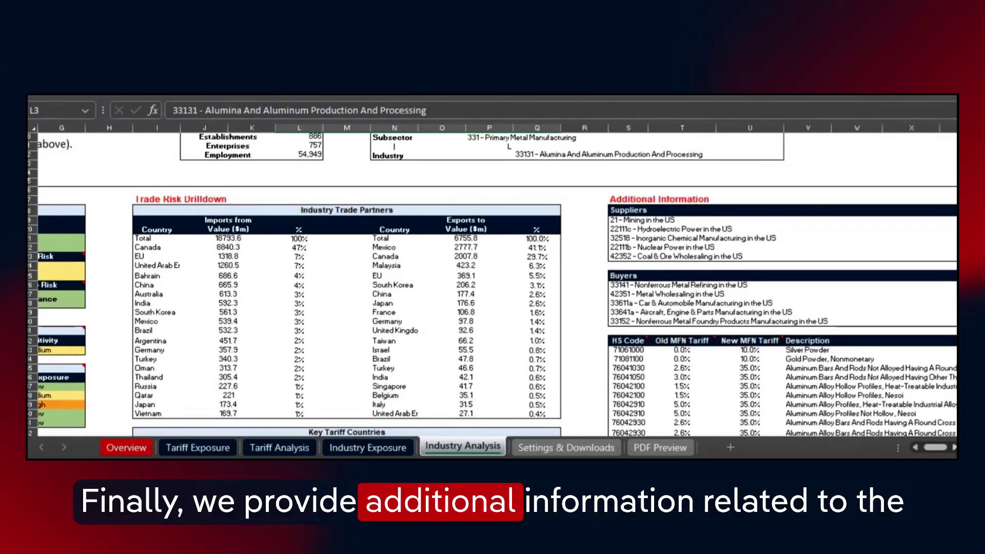
View the Additional Information section, then go to the Settings & Downloads sheet
{"action": "scroll", "coordinate": [878, 238], "scroll_direction": "right", "scroll_amount": 3}
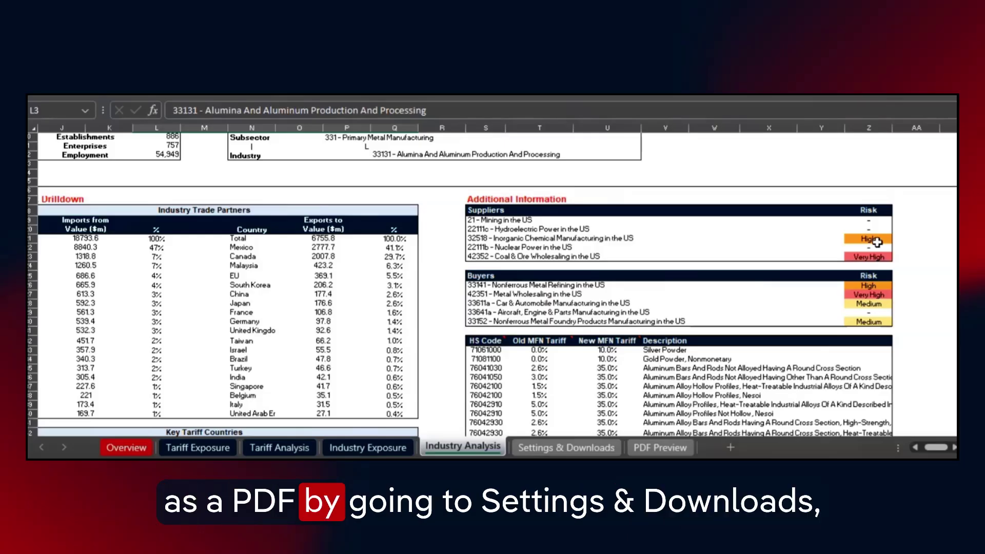
{"action": "left_click", "coordinate": [587, 446]}
Download the PDF summary and review the 33131 risk report preview with its analysis matrix
{"action": "scroll", "coordinate": [378, 318], "scroll_direction": "down", "scroll_amount": 4}
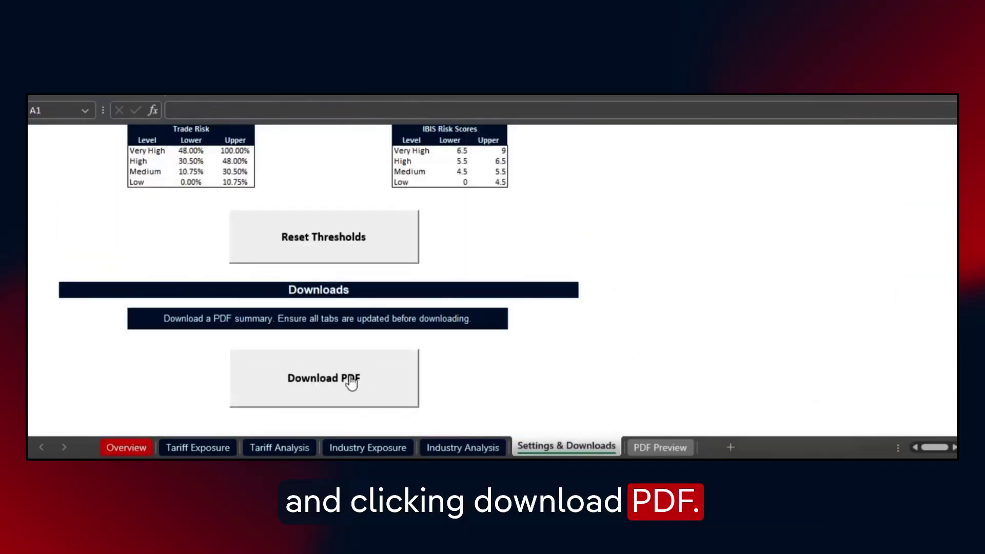
{"action": "left_click", "coordinate": [666, 450]}
{"action": "scroll", "coordinate": [554, 319], "scroll_direction": "down", "scroll_amount": 4}
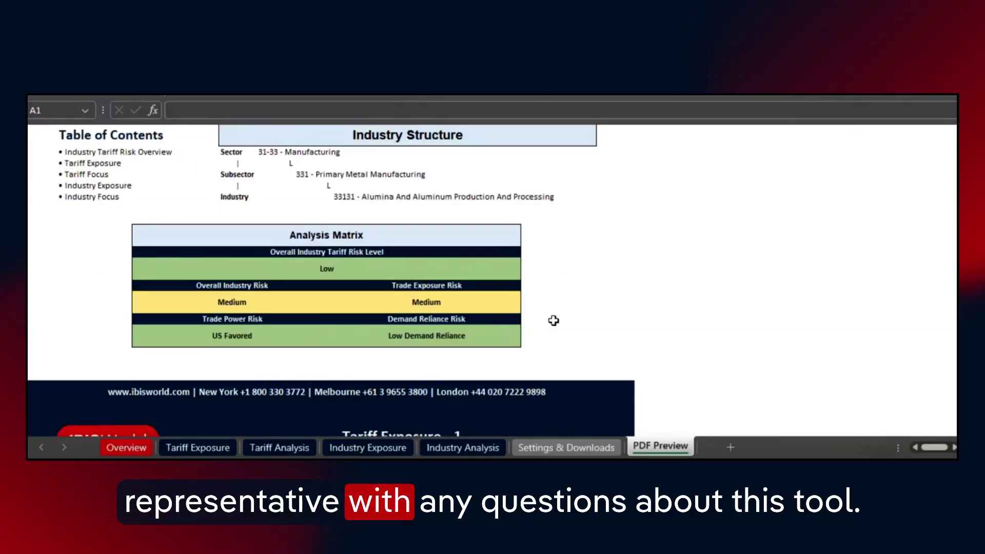